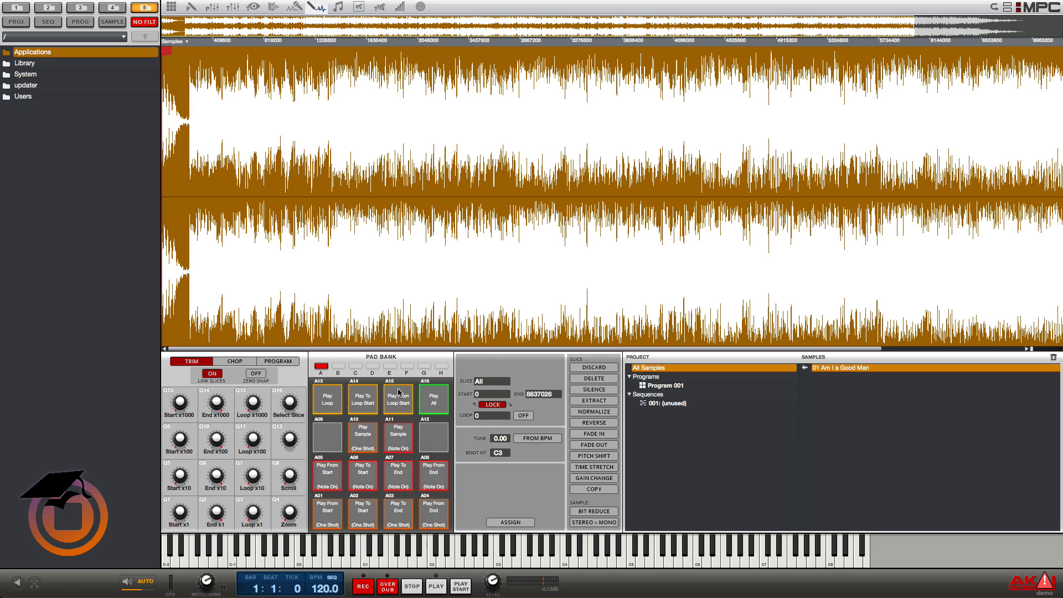
Manually chop the sample in Chop mode, placing nine slice start points along the waveform from about 221348 to 3391082.
{"action": "left_click", "coordinate": [234, 362]}
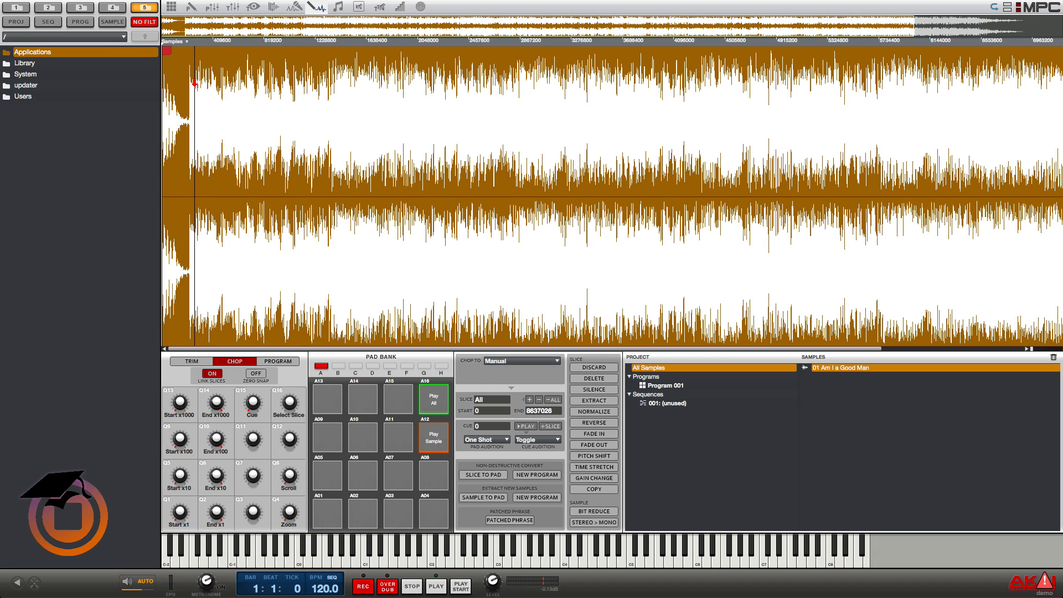
{"action": "left_click", "coordinate": [189, 82]}
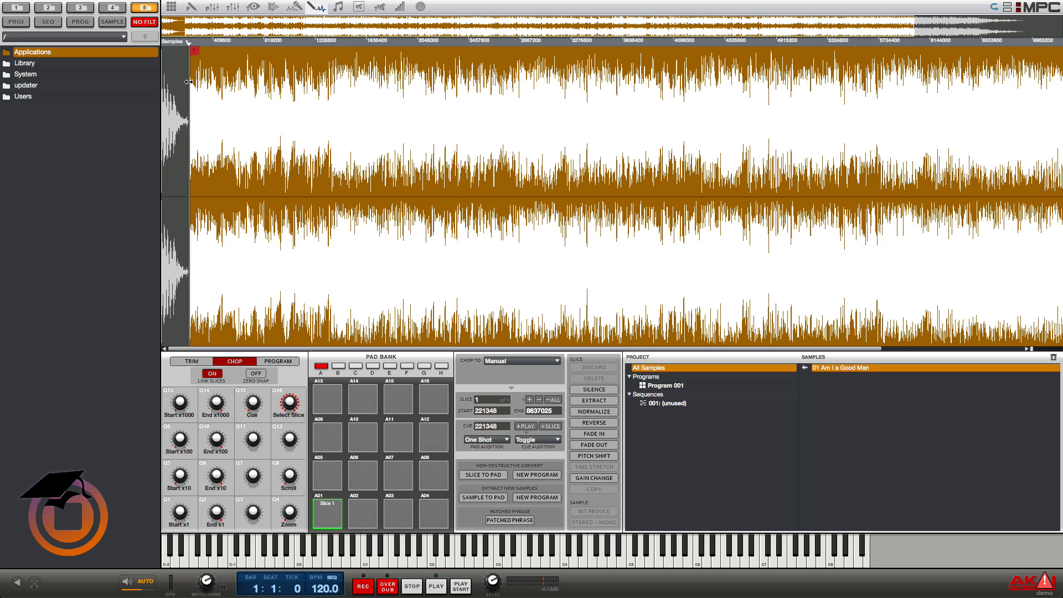
{"action": "left_click", "coordinate": [222, 79]}
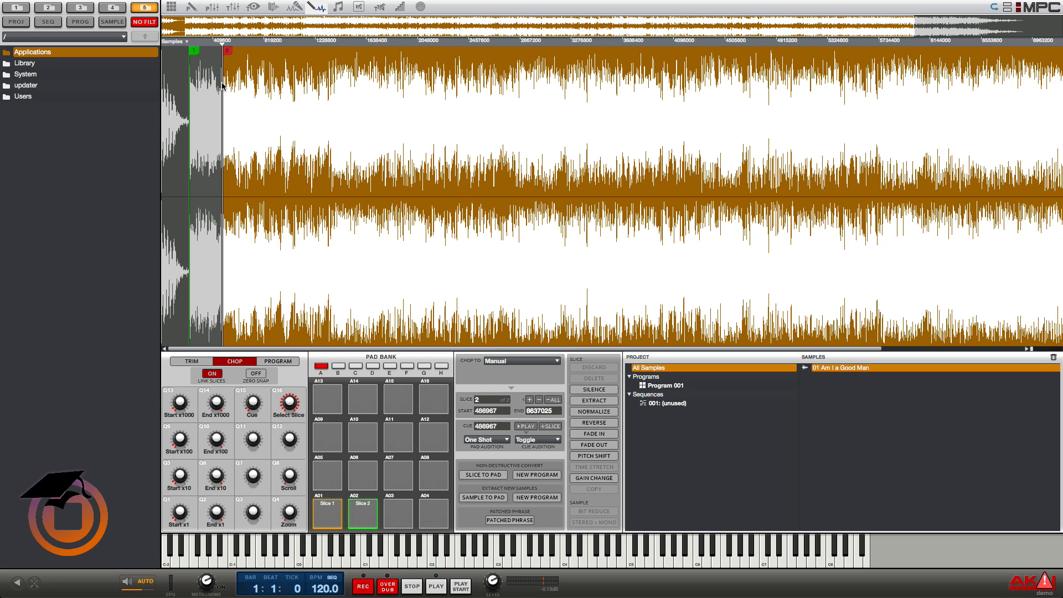
{"action": "left_click", "coordinate": [257, 73]}
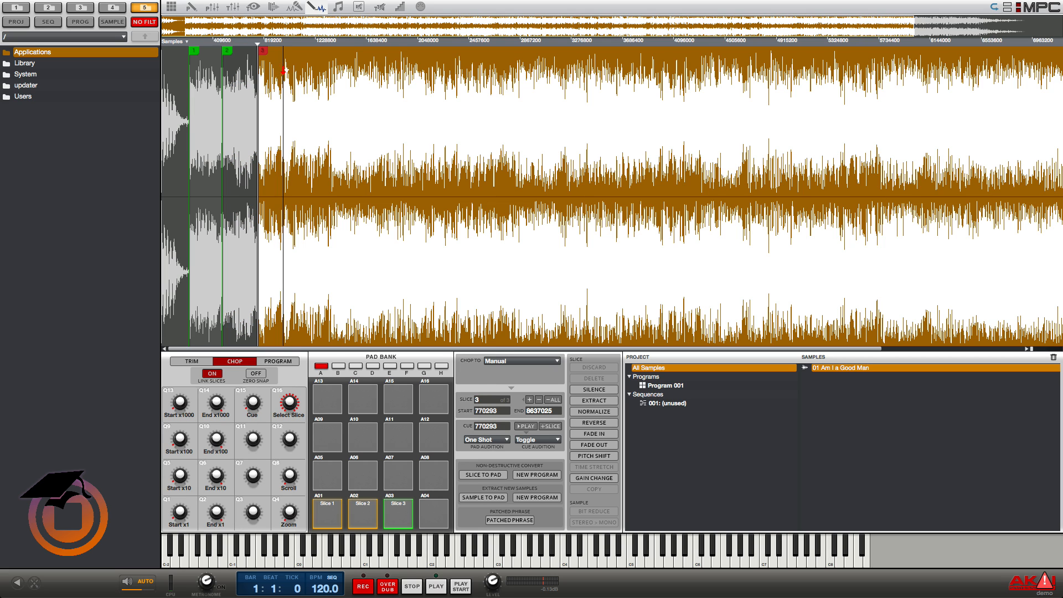
{"action": "left_click", "coordinate": [286, 71]}
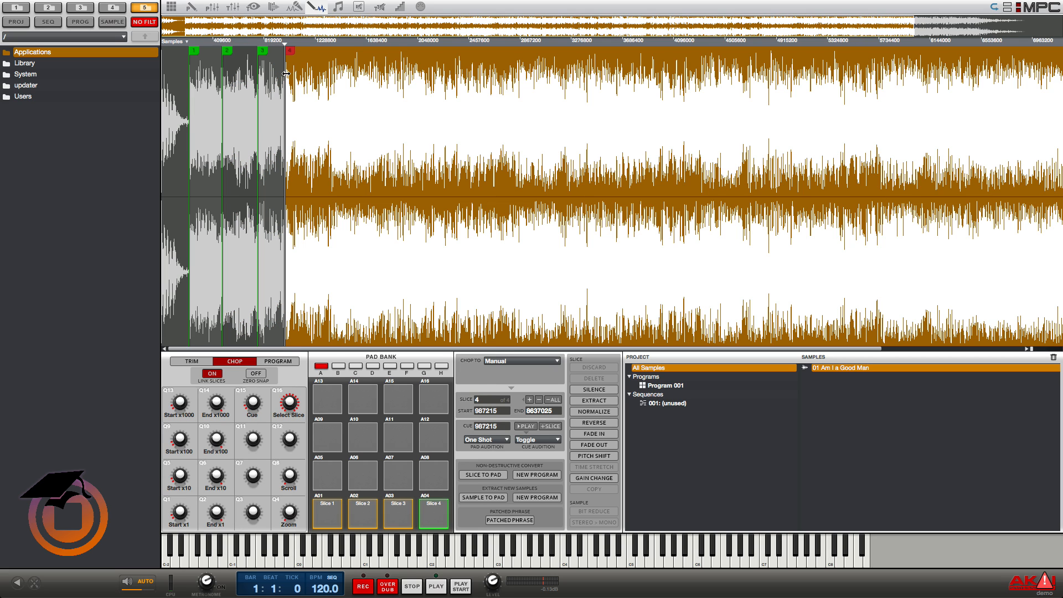
{"action": "left_click", "coordinate": [332, 62]}
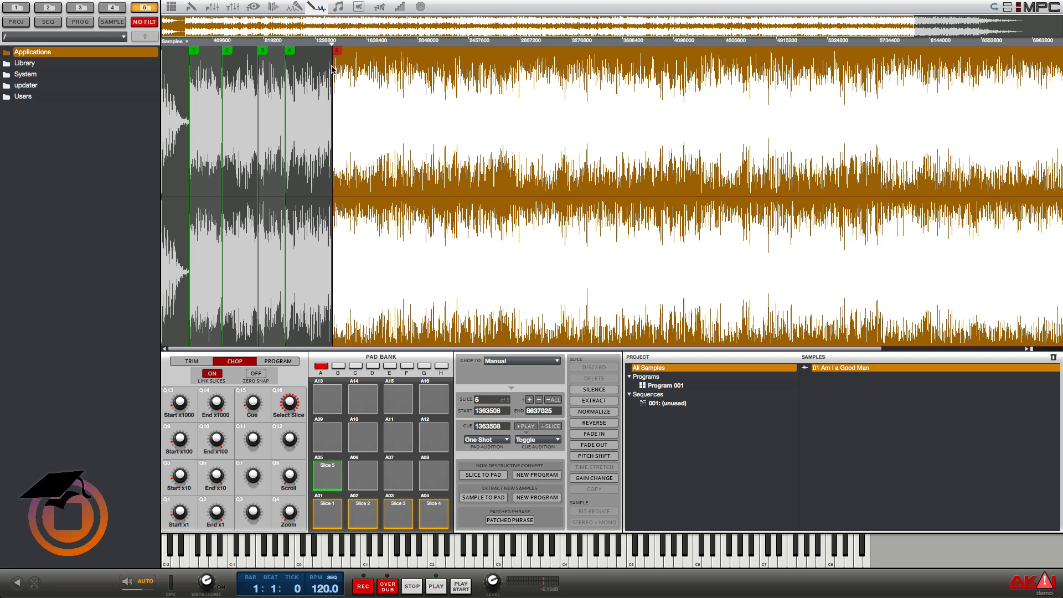
{"action": "left_click", "coordinate": [386, 61]}
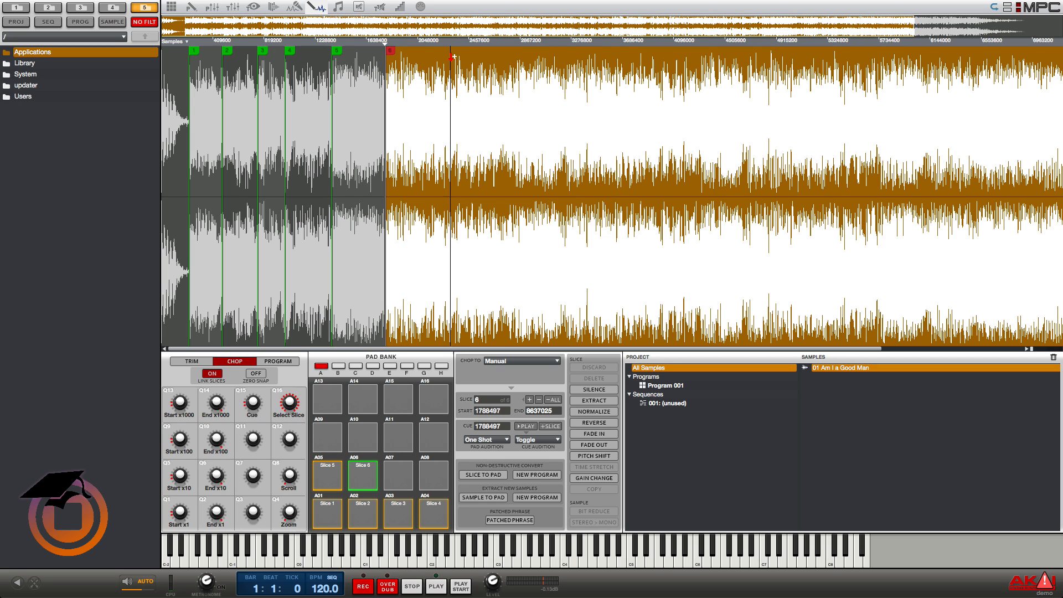
{"action": "left_click", "coordinate": [450, 56]}
{"action": "left_click", "coordinate": [515, 61]}
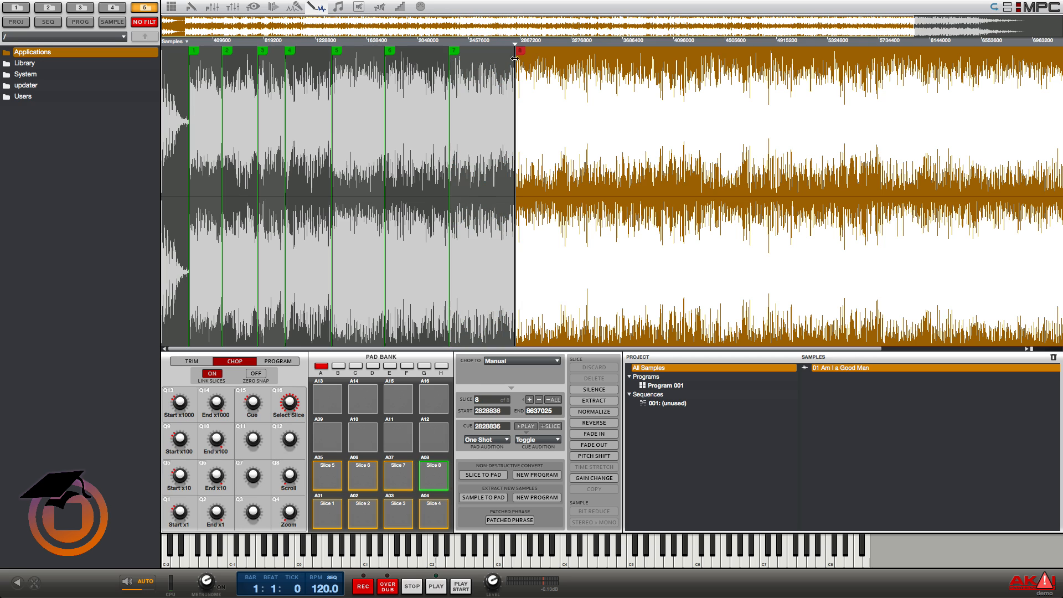
{"action": "left_click", "coordinate": [586, 53]}
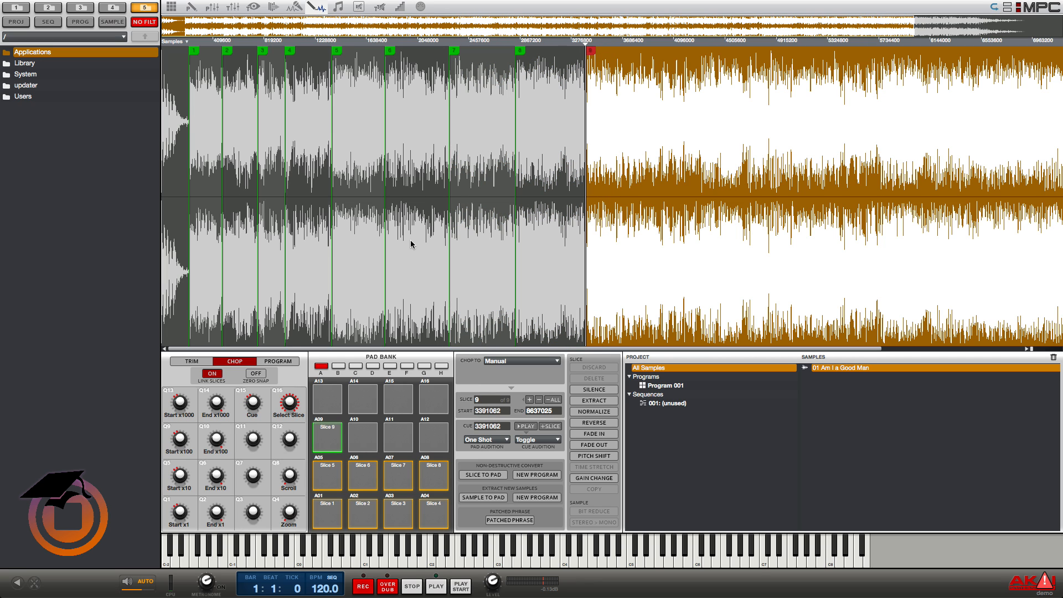
Fine-tune the start of slice 9 to 3406565 and nudge the preceding slice's start marker slightly forward.
{"action": "left_click_drag", "start_coordinate": [292, 513], "coordinate": [291, 489]}
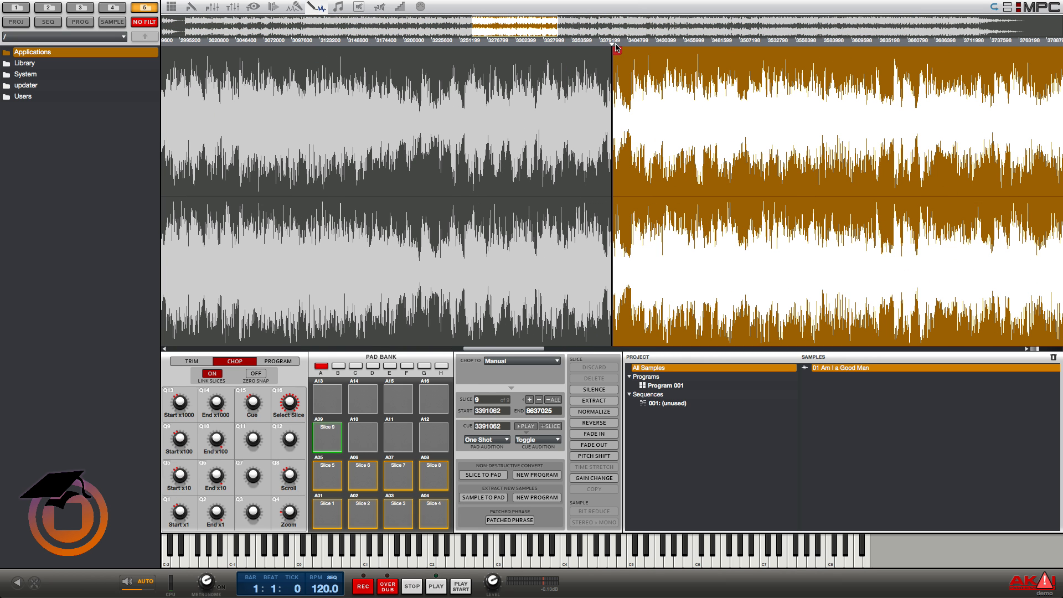
{"action": "left_click_drag", "start_coordinate": [613, 46], "coordinate": [631, 46]}
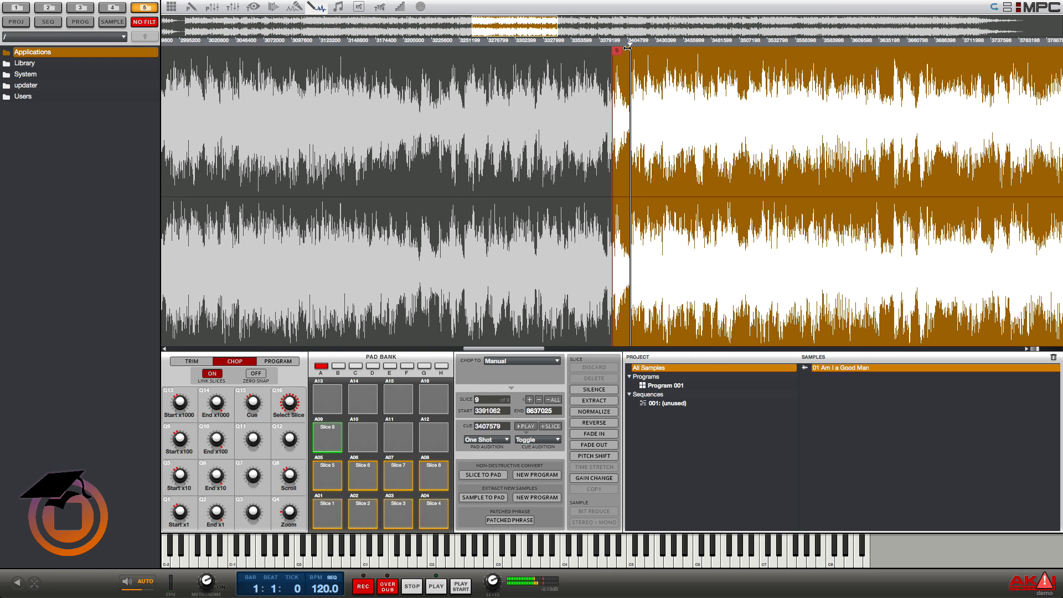
{"action": "scroll", "coordinate": [599, 83], "scroll_direction": "left", "scroll_amount": 2}
{"action": "scroll", "coordinate": [599, 83], "scroll_direction": "left", "scroll_amount": 4}
{"action": "left_click_drag", "start_coordinate": [883, 52], "coordinate": [900, 51]}
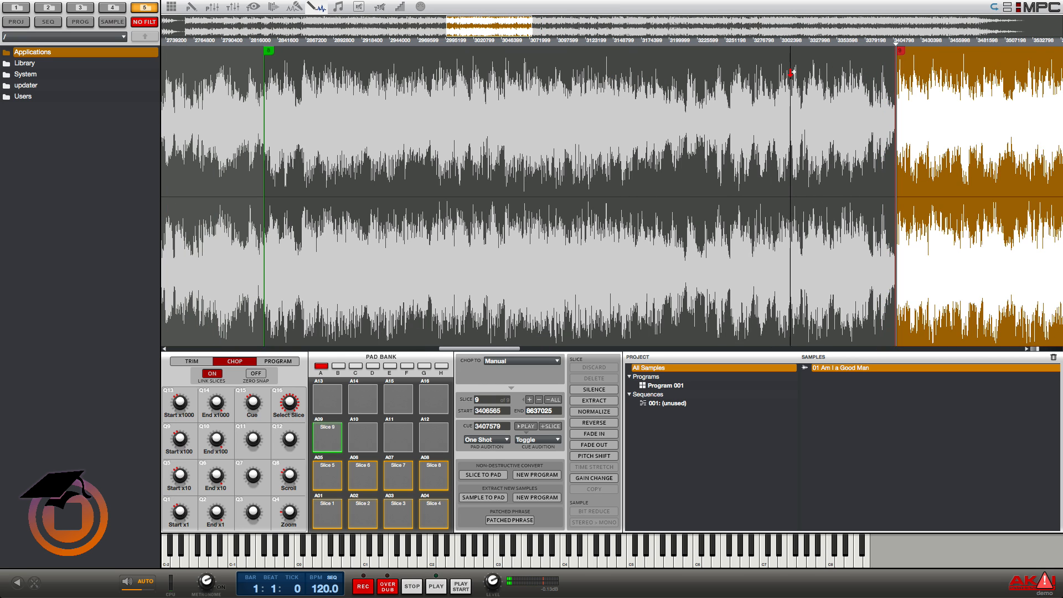
{"action": "scroll", "coordinate": [792, 72], "scroll_direction": "left", "scroll_amount": 8}
{"action": "scroll", "coordinate": [725, 64], "scroll_direction": "right", "scroll_amount": 1}
{"action": "left_click_drag", "start_coordinate": [694, 52], "coordinate": [730, 51]}
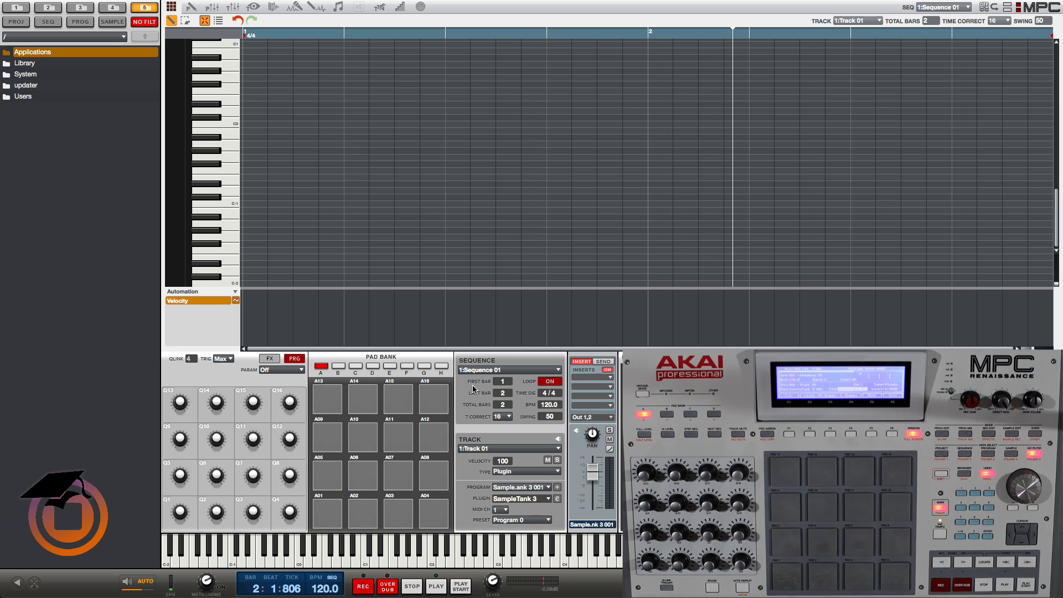
Load the Grand Piano 1 instrument into part 1 of Track 01's SampleTank 3 plugin and close the plugin window.
{"action": "left_click", "coordinate": [557, 499]}
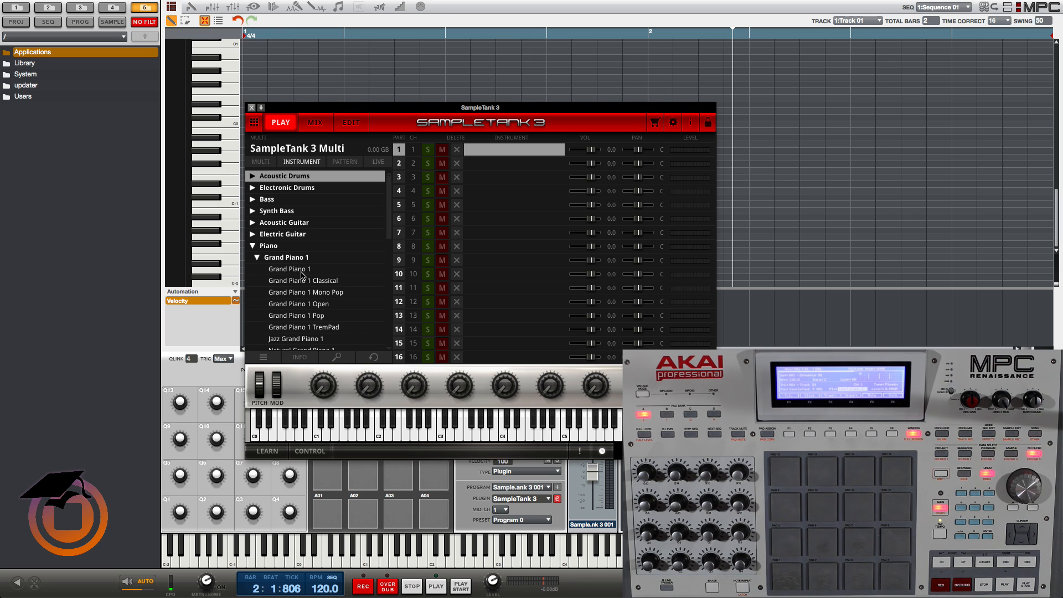
{"action": "double_click", "coordinate": [303, 271]}
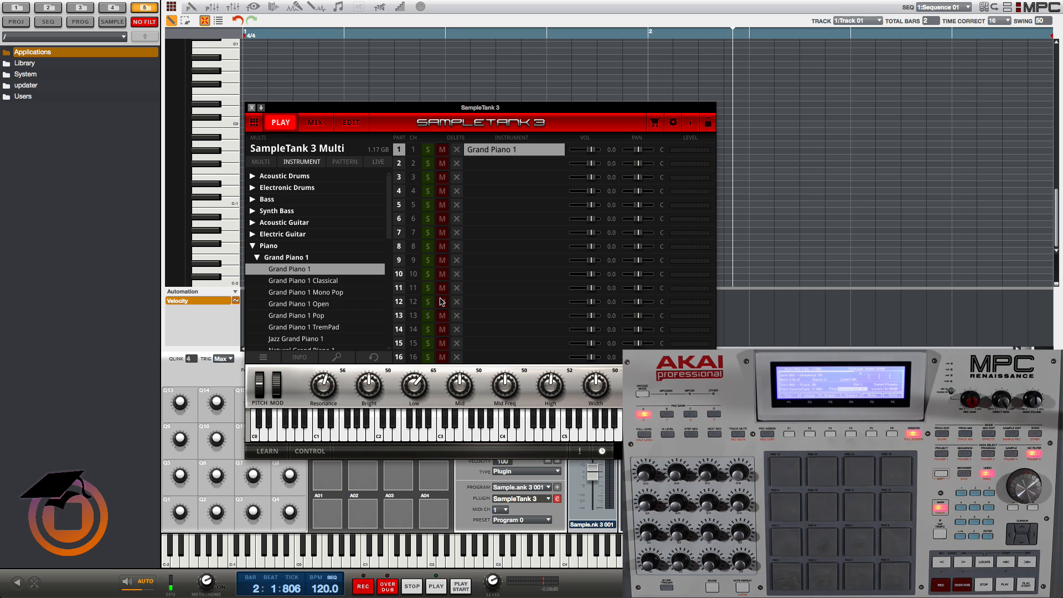
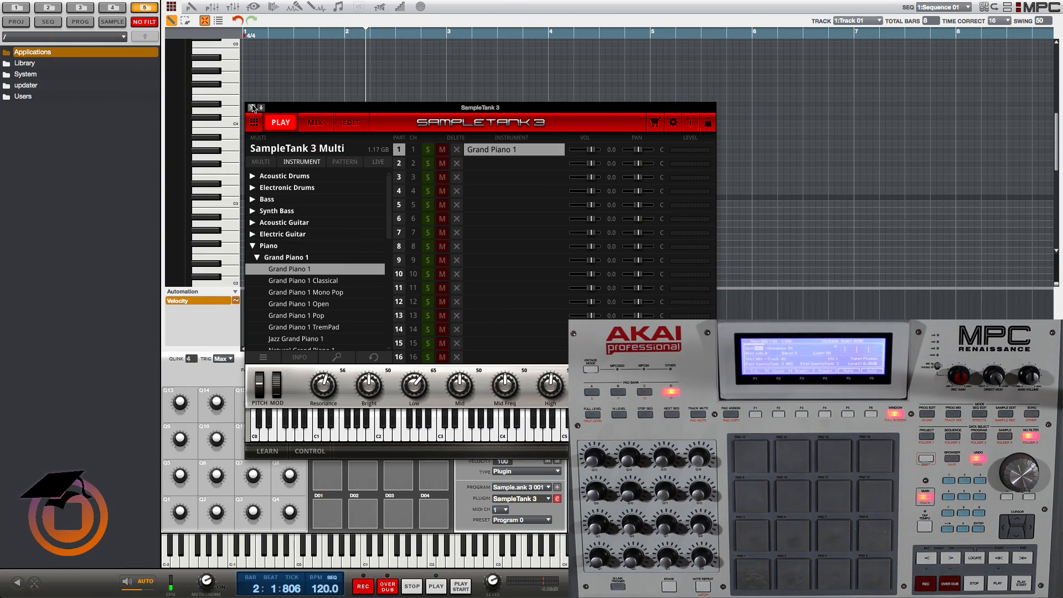
{"action": "left_click", "coordinate": [252, 108]}
Halve the length of Sequence 01 to 4 bars.
{"action": "left_click", "coordinate": [511, 371]}
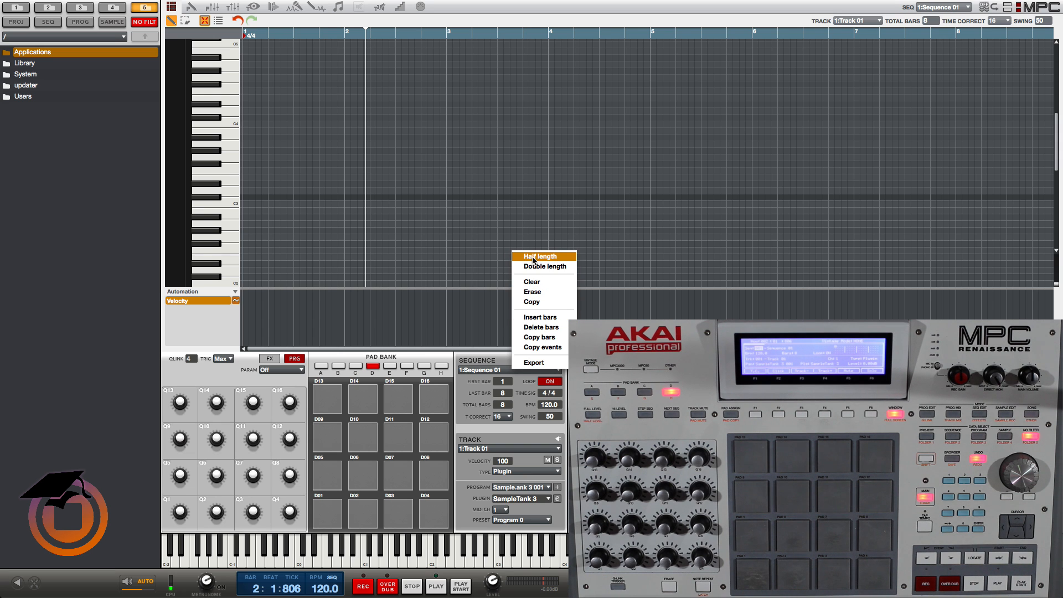
{"action": "left_click", "coordinate": [554, 257]}
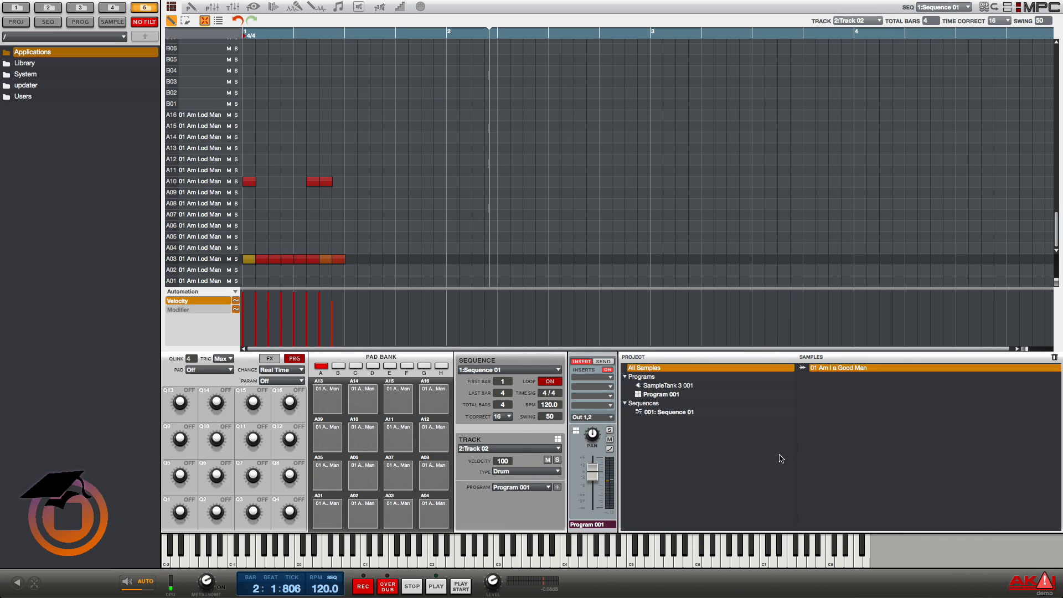
Insert the Akai Professional MPC3000 vintage effect in Program 001's first insert slot and view its effect window.
{"action": "left_click", "coordinate": [611, 378]}
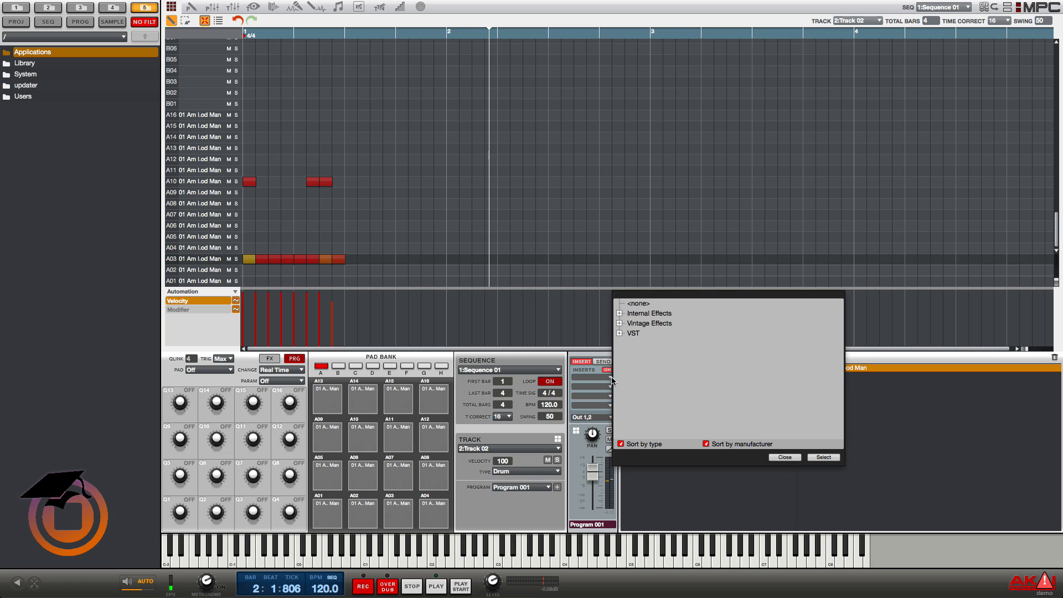
{"action": "left_click", "coordinate": [620, 323]}
{"action": "left_click", "coordinate": [629, 334]}
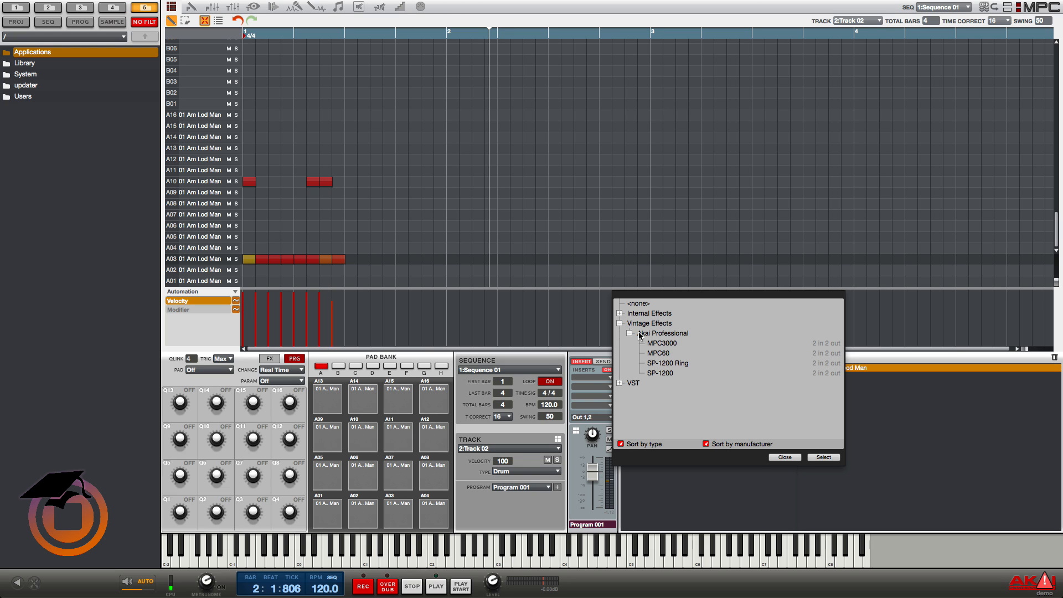
{"action": "double_click", "coordinate": [664, 344]}
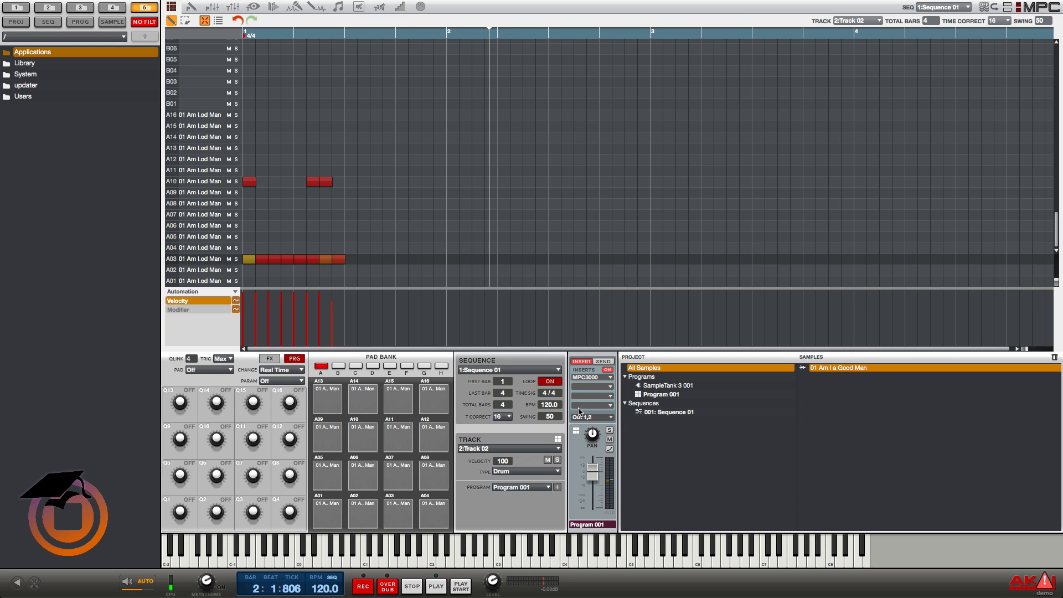
{"action": "double_click", "coordinate": [591, 378]}
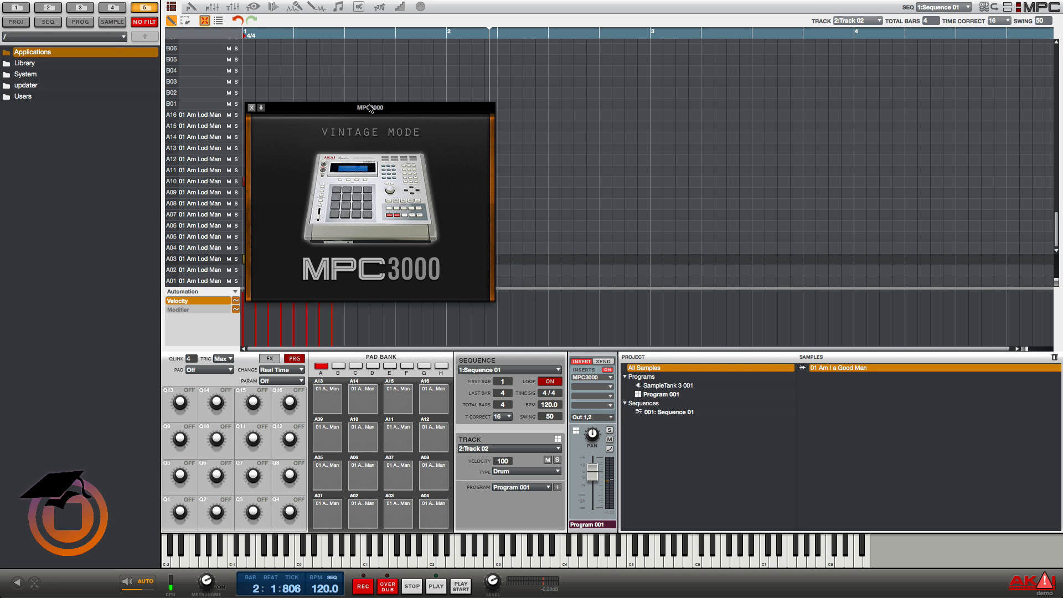
{"action": "left_click_drag", "start_coordinate": [370, 108], "coordinate": [574, 124]}
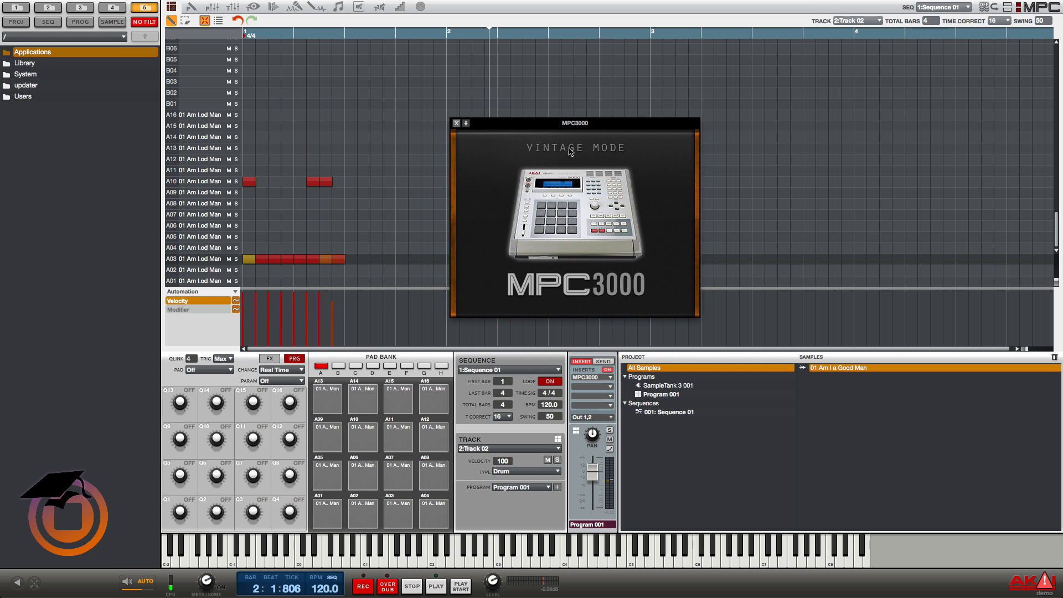
{"action": "left_click", "coordinate": [457, 123]}
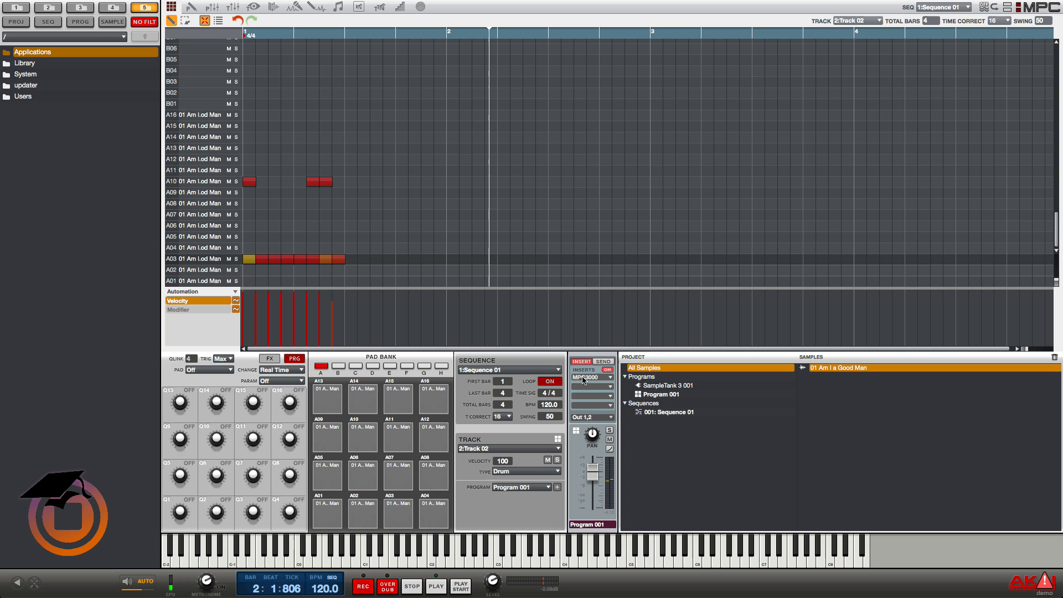
Replace the MPC3000 insert on Program 001 with the MPC60 vintage effect and view its effect window.
{"action": "left_click", "coordinate": [612, 379]}
{"action": "left_click", "coordinate": [661, 367]}
{"action": "left_click", "coordinate": [595, 381]}
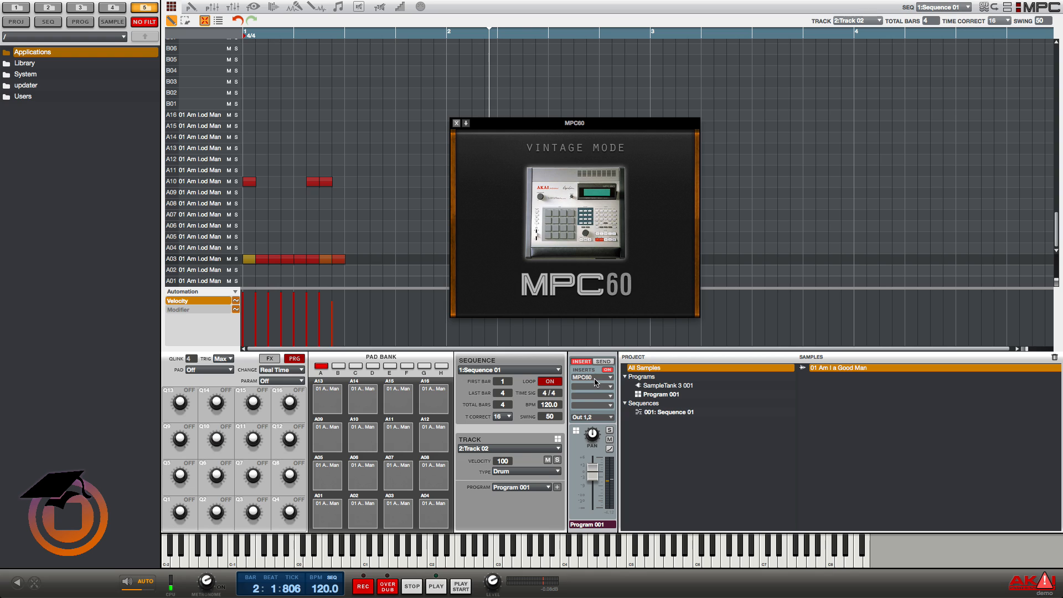
{"action": "left_click", "coordinate": [456, 123]}
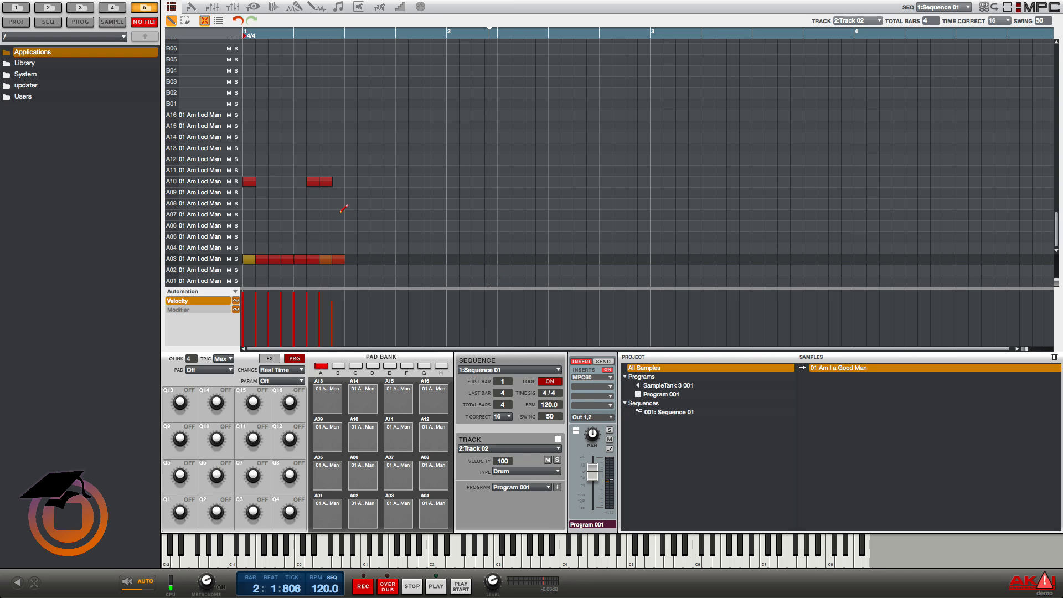
Open the audio mixdown export for the project.
{"action": "mouse_move", "coordinate": [96, 4]}
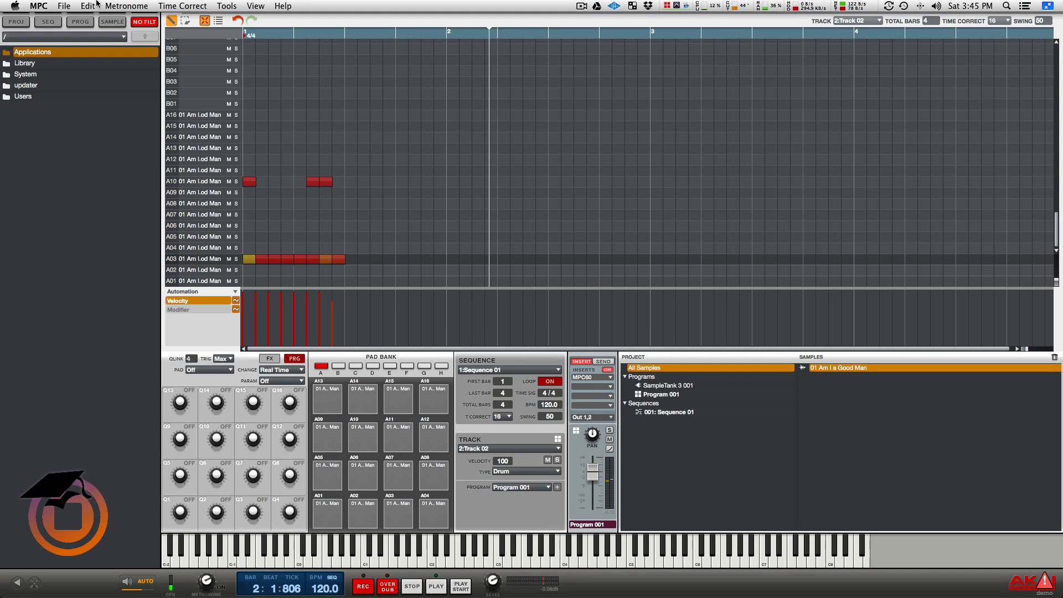
{"action": "left_click", "coordinate": [48, 7]}
{"action": "mouse_move", "coordinate": [63, 6]}
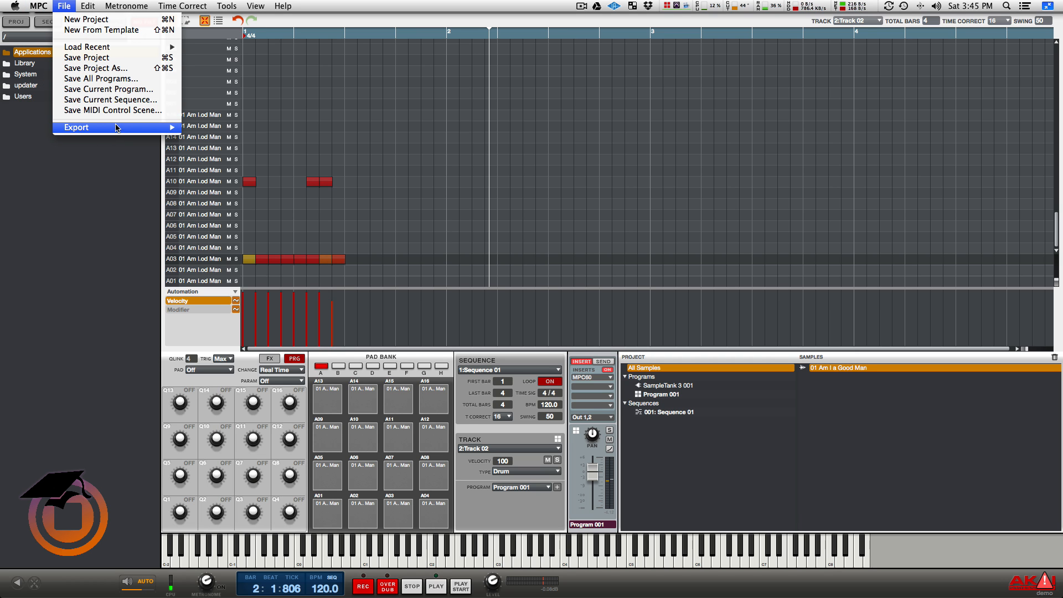
{"action": "mouse_move", "coordinate": [115, 127]}
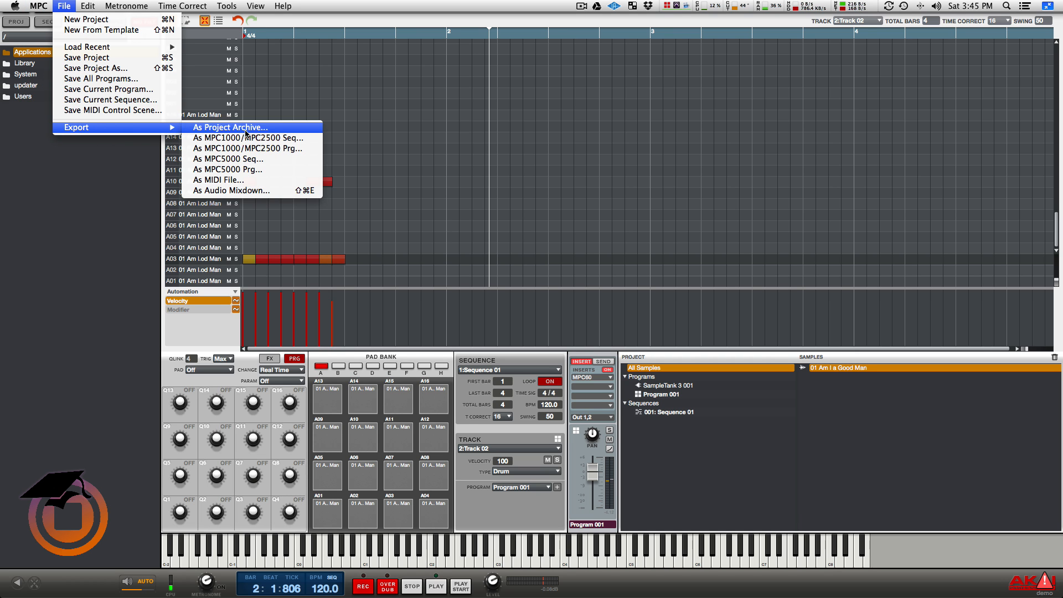
{"action": "left_click", "coordinate": [258, 191]}
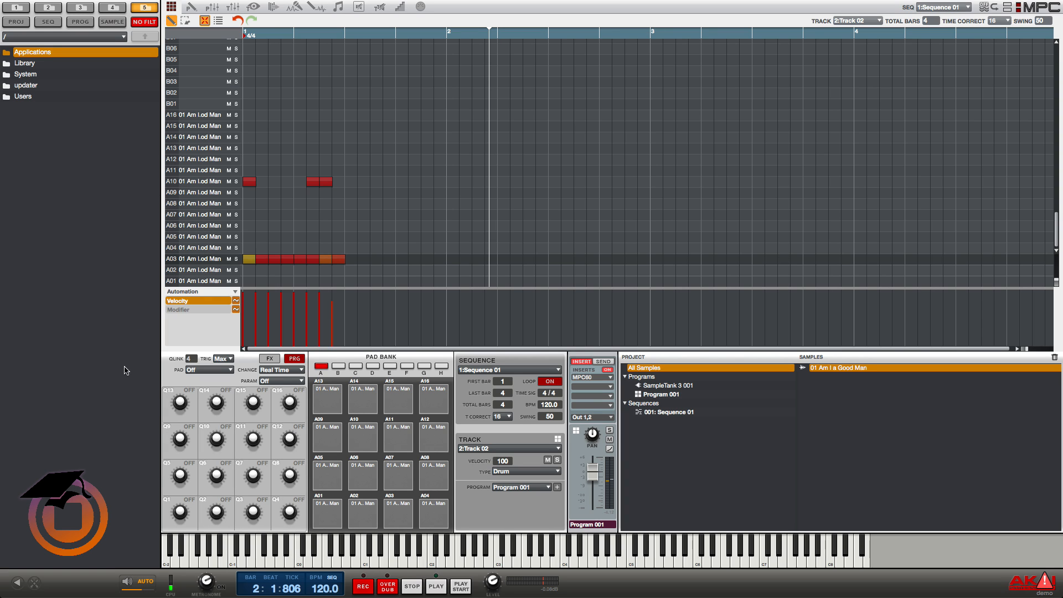
Load the Banger drum program from the B group of the MPC Drum Content library into the project.
{"action": "left_click", "coordinate": [35, 583]}
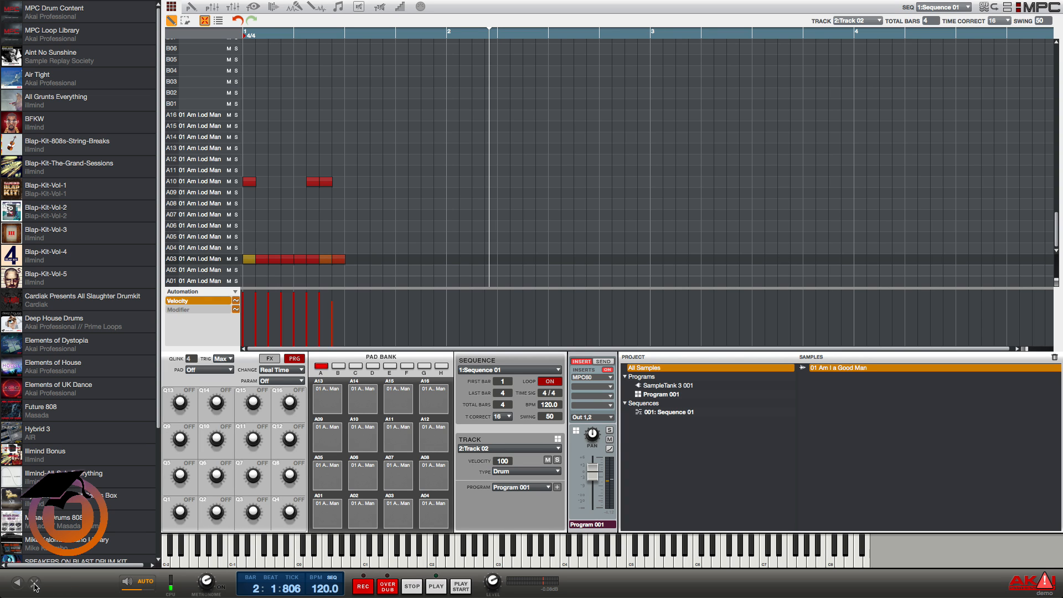
{"action": "left_click", "coordinate": [44, 19]}
{"action": "left_click", "coordinate": [44, 19]}
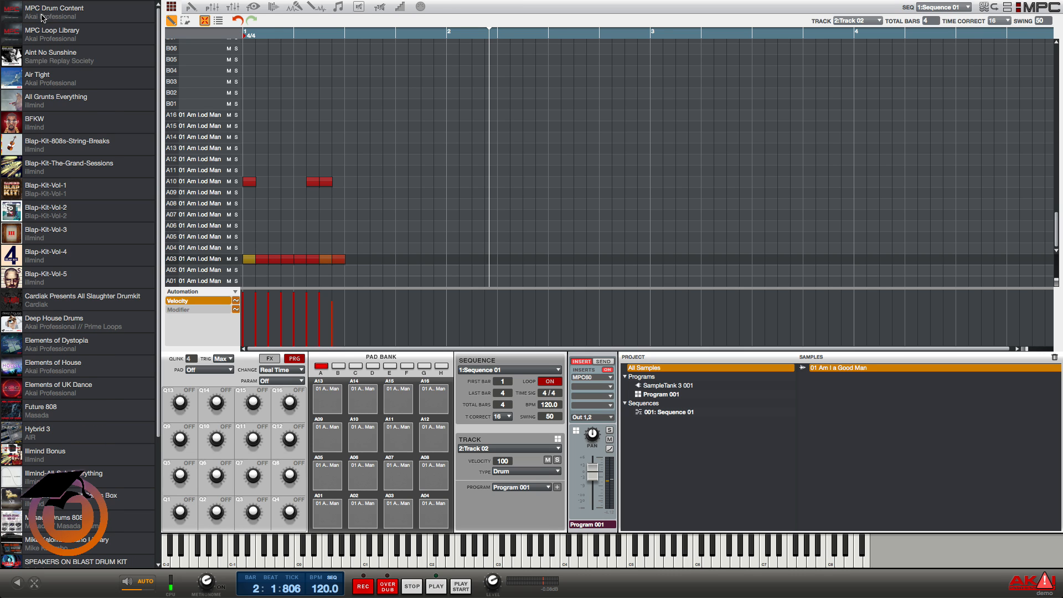
{"action": "left_click", "coordinate": [44, 18]}
{"action": "left_click", "coordinate": [6, 183]}
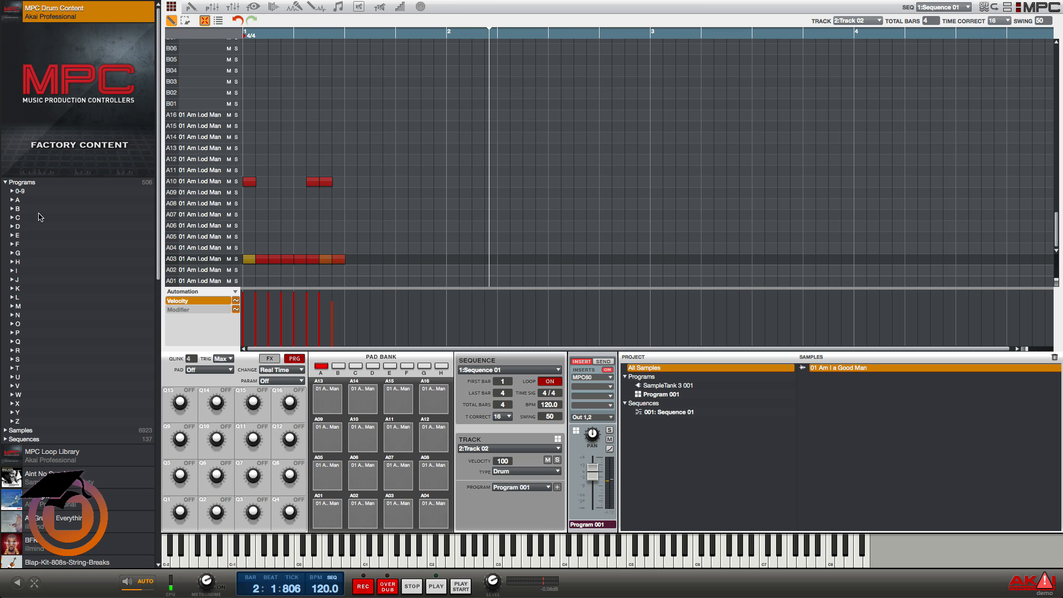
{"action": "left_click", "coordinate": [12, 209]}
{"action": "double_click", "coordinate": [37, 218]}
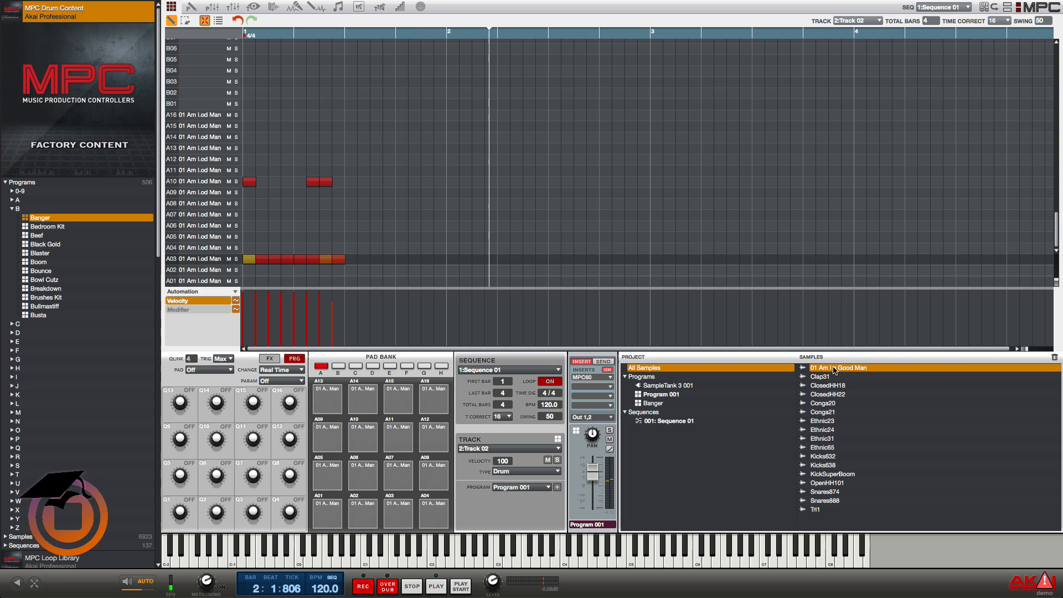
Audition the Clap31 and ClosedHH18 samples in the project's sample list.
{"action": "left_click", "coordinate": [822, 379]}
{"action": "left_click", "coordinate": [825, 387]}
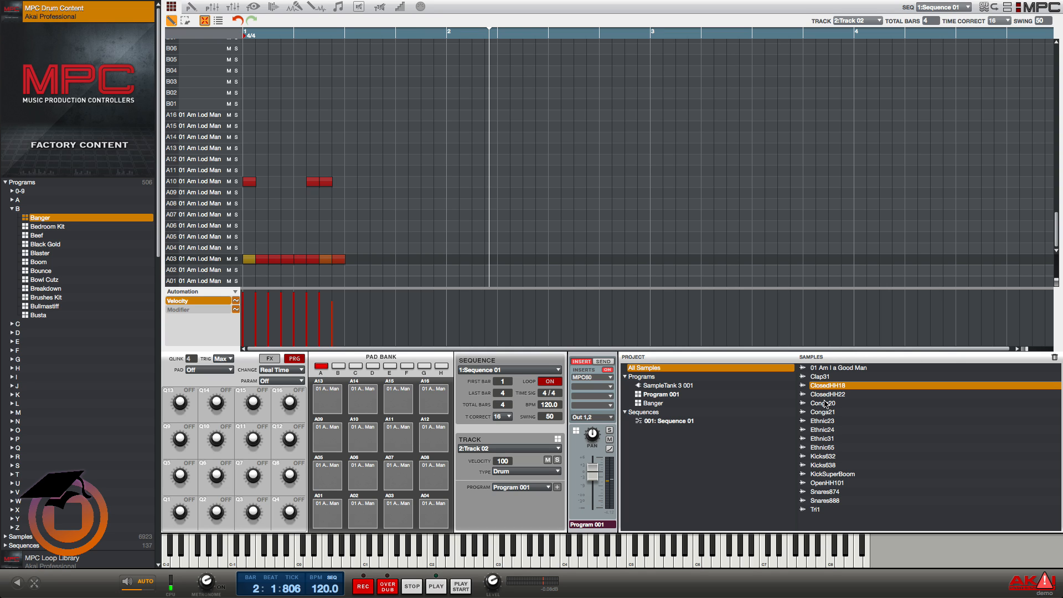
Audition the ClosedHH22, Conga20, Conga21, Ethnic31, Ethnic65 and Kicks638 samples in the project's sample list.
{"action": "left_click", "coordinate": [826, 396]}
{"action": "left_click", "coordinate": [824, 404]}
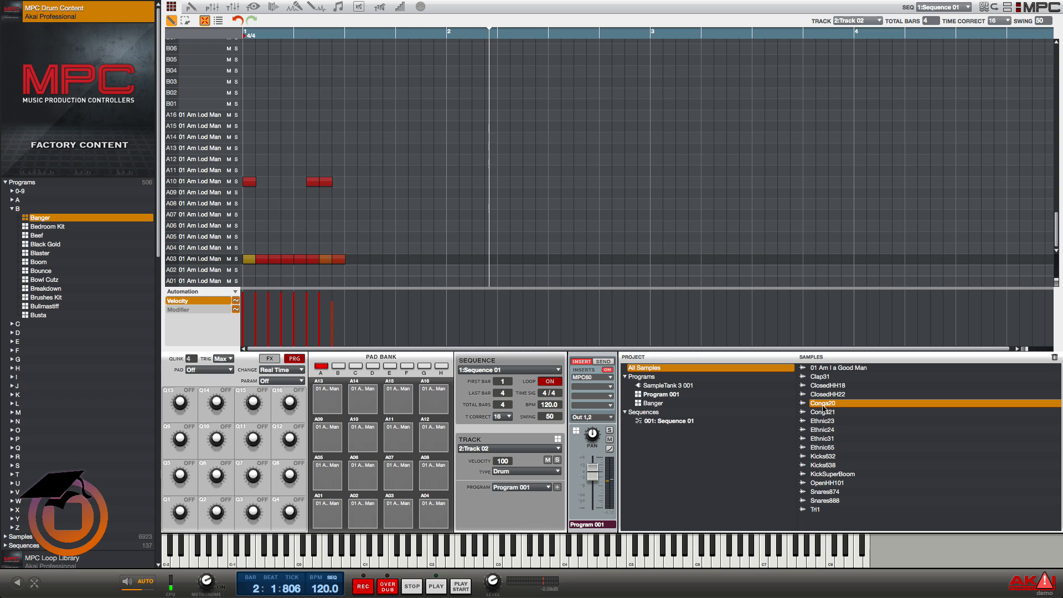
{"action": "left_click", "coordinate": [822, 413]}
{"action": "right_click", "coordinate": [821, 414]}
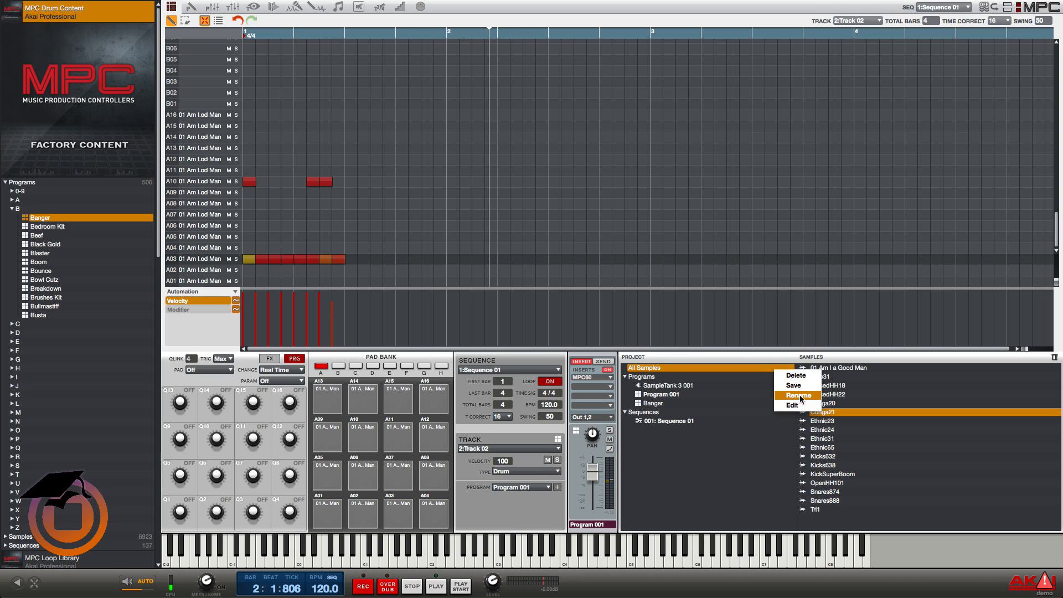
{"action": "left_click", "coordinate": [836, 439]}
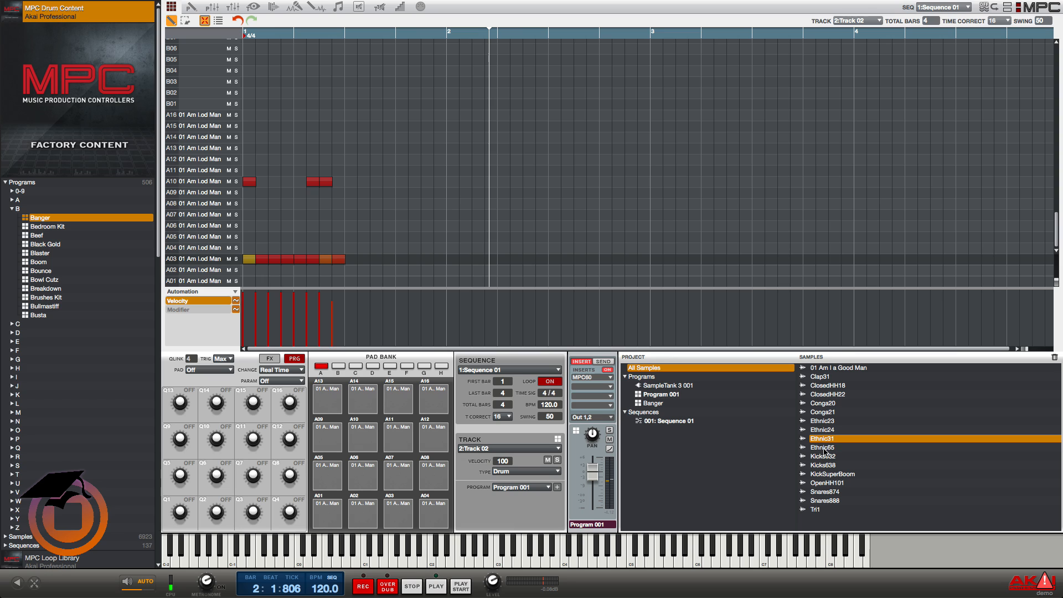
{"action": "left_click", "coordinate": [827, 448]}
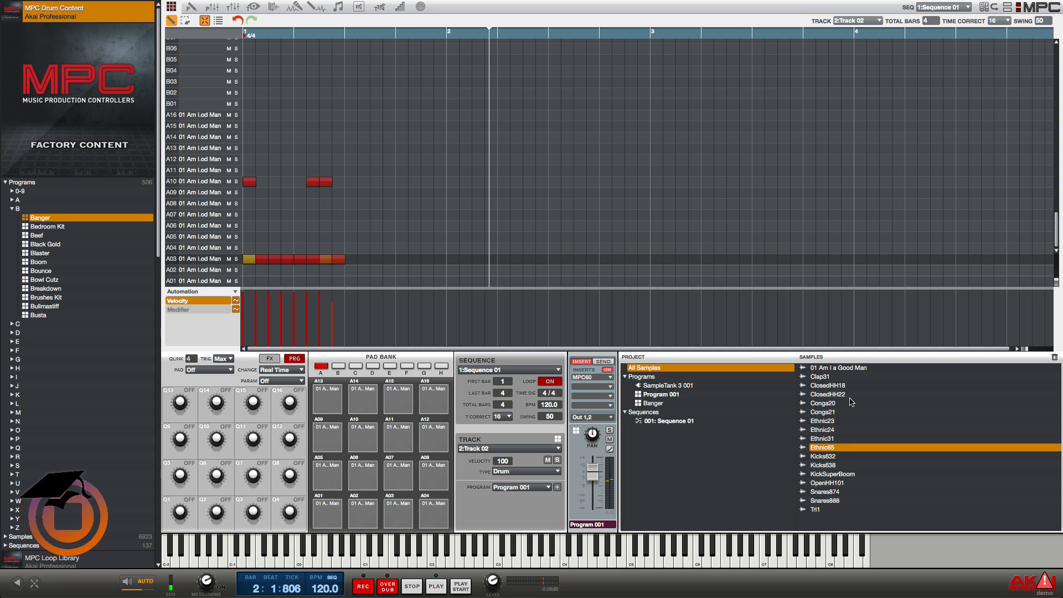
{"action": "left_click", "coordinate": [837, 465]}
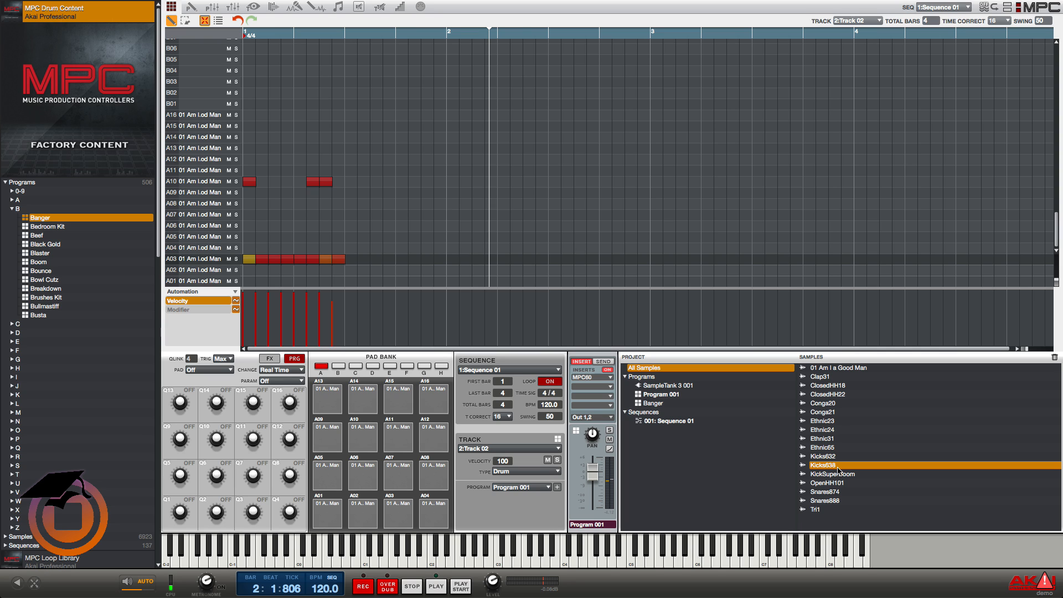
View the waveforms of ClosedHH22, Ethnic24, KickSuperBoom, Conga21, ClosedHH18 and Kicks632 in the sample editor.
{"action": "left_click", "coordinate": [835, 394]}
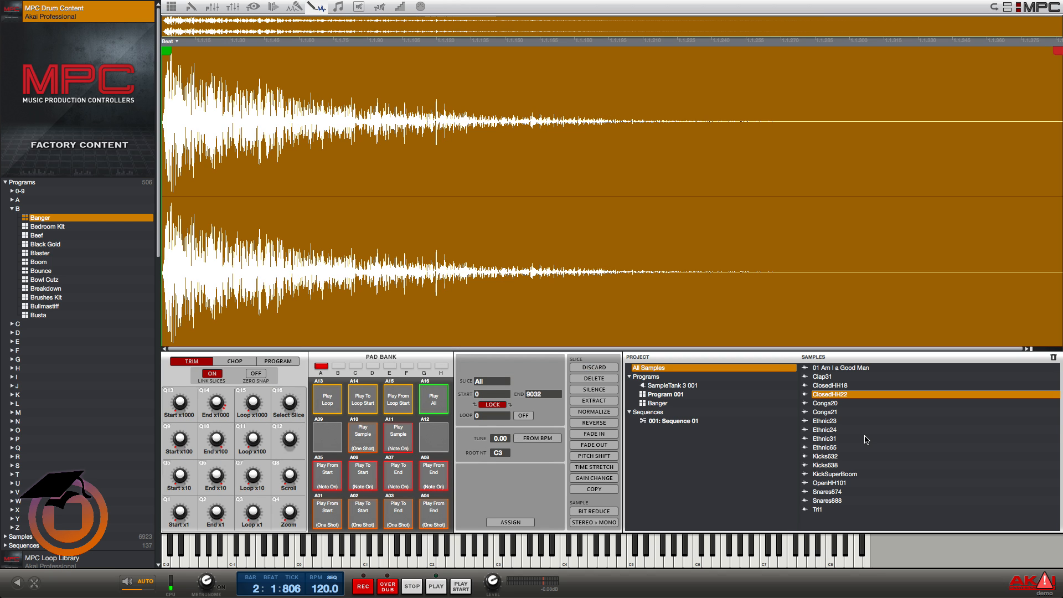
{"action": "left_click", "coordinate": [846, 429]}
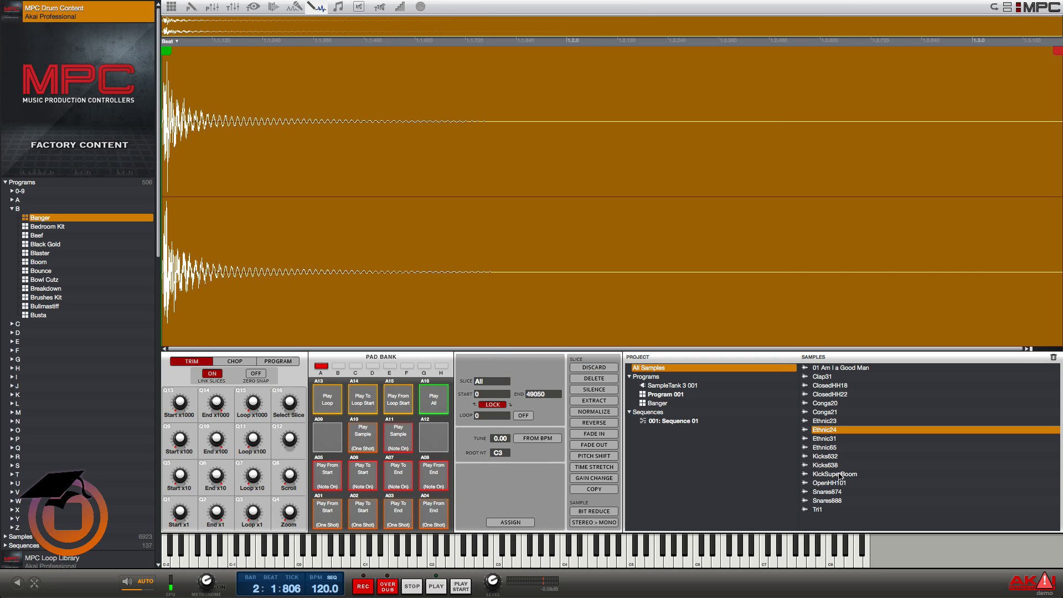
{"action": "left_click", "coordinate": [834, 475]}
{"action": "left_click", "coordinate": [829, 413]}
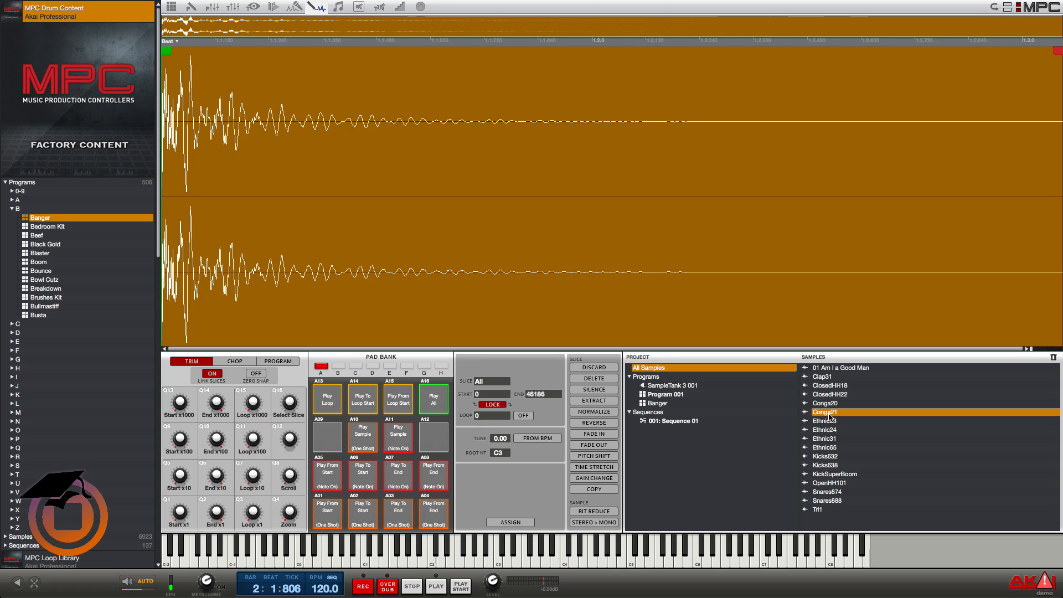
{"action": "left_click", "coordinate": [829, 386]}
{"action": "left_click", "coordinate": [831, 457]}
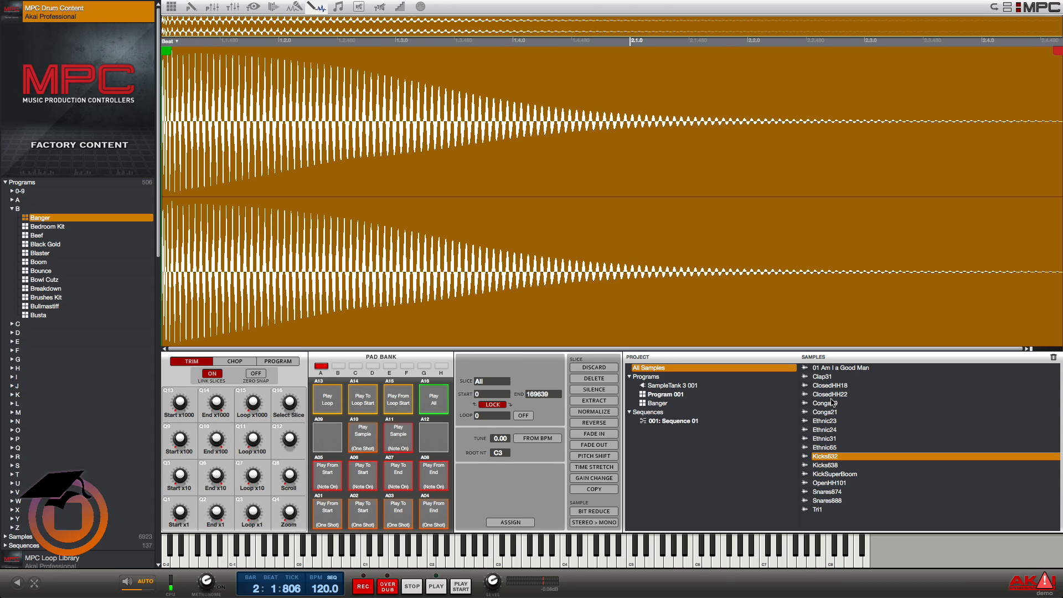